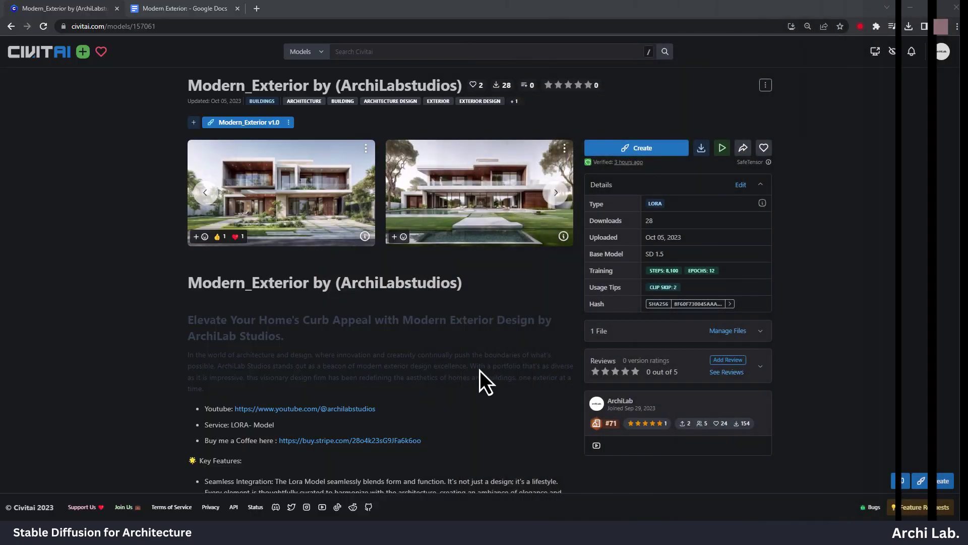
# Step through the Modern_Exterior LoRA's example renders to read each one's prompt and settings.
pyautogui.moveTo(190, 88); pyautogui.dragTo(464, 94)
pyautogui.click(319, 197)
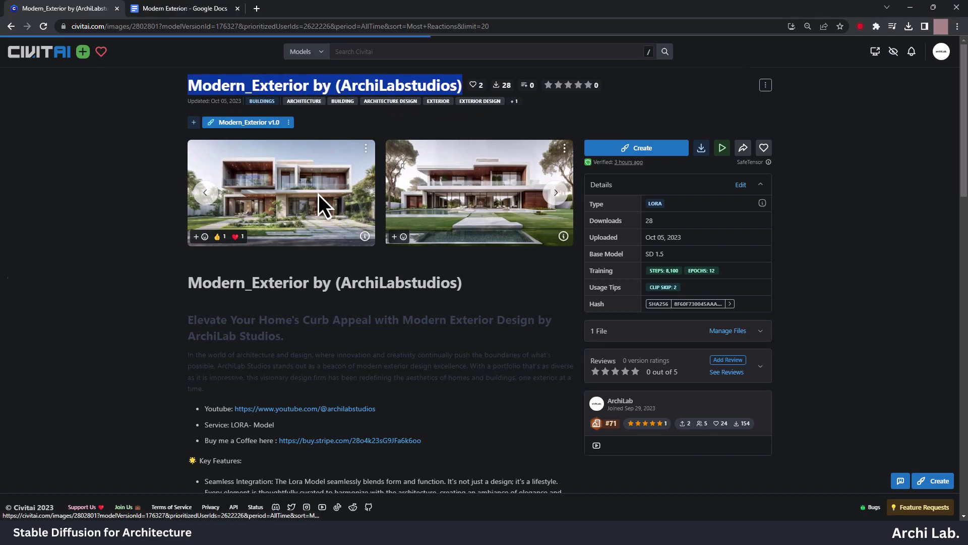
pyautogui.click(748, 279)
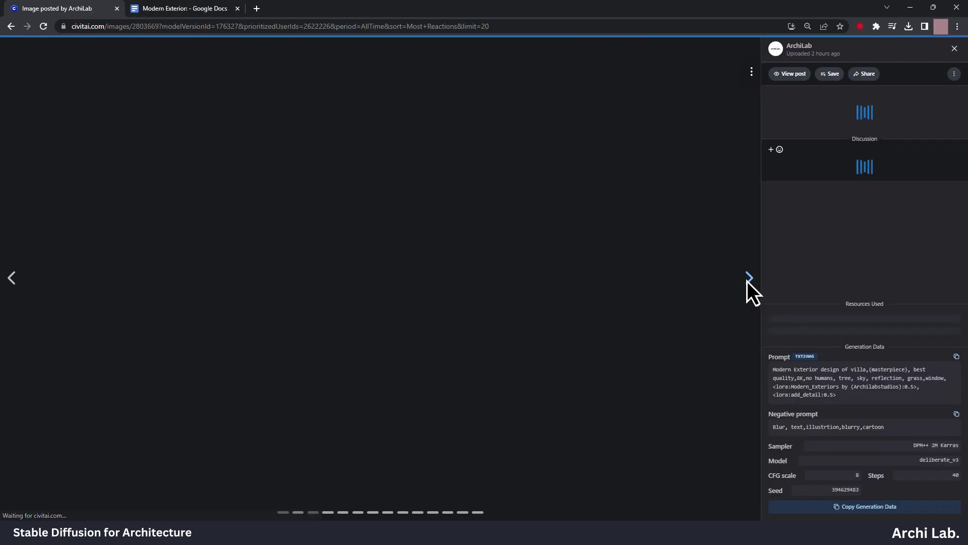
pyautogui.click(747, 279)
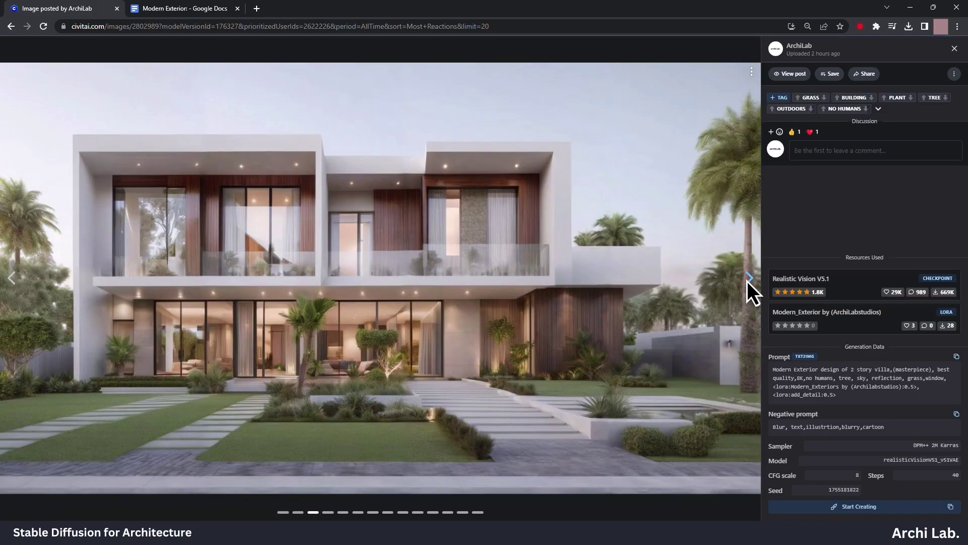
pyautogui.click(747, 279)
pyautogui.click(748, 279)
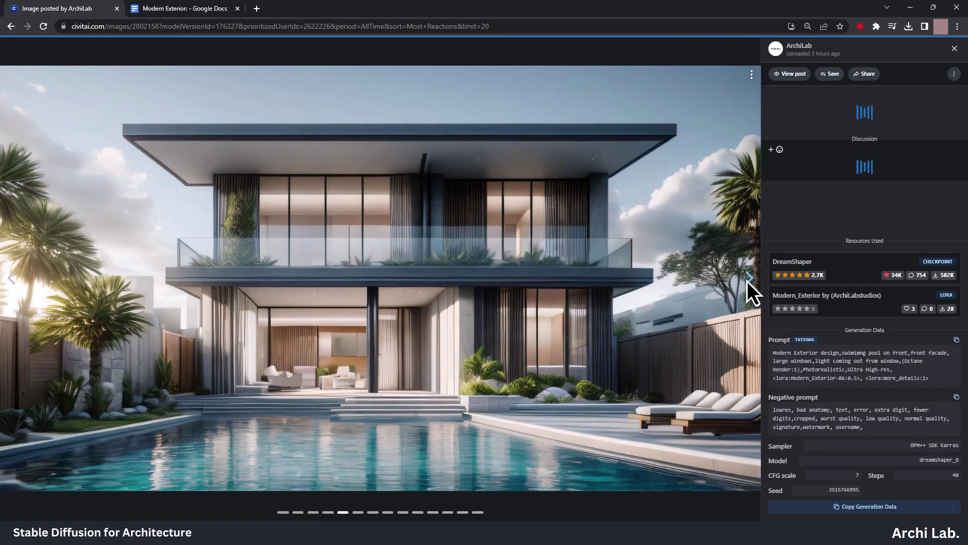
pyautogui.click(748, 279)
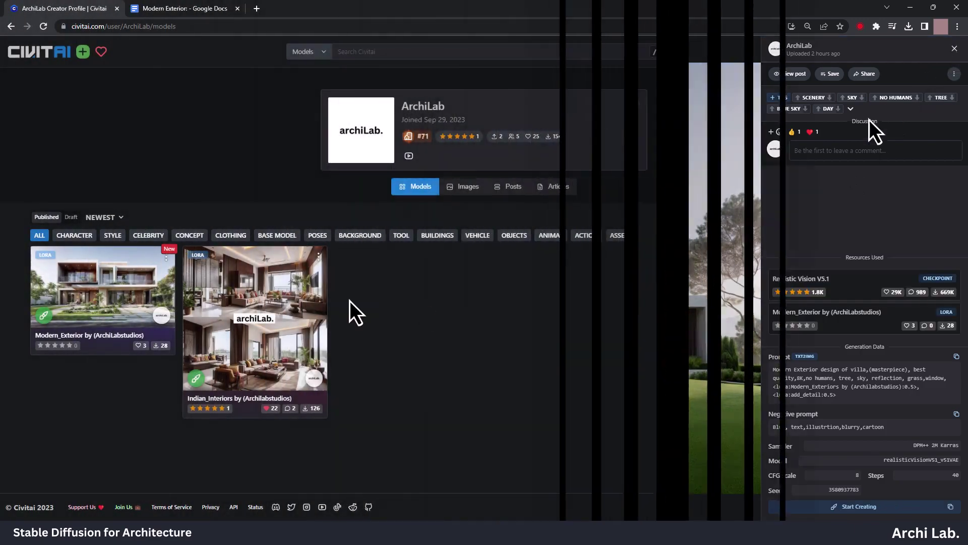
# Open the Indian_Interiors LoRA page and flip through its living-room example renders full-size.
pyautogui.click(267, 340)
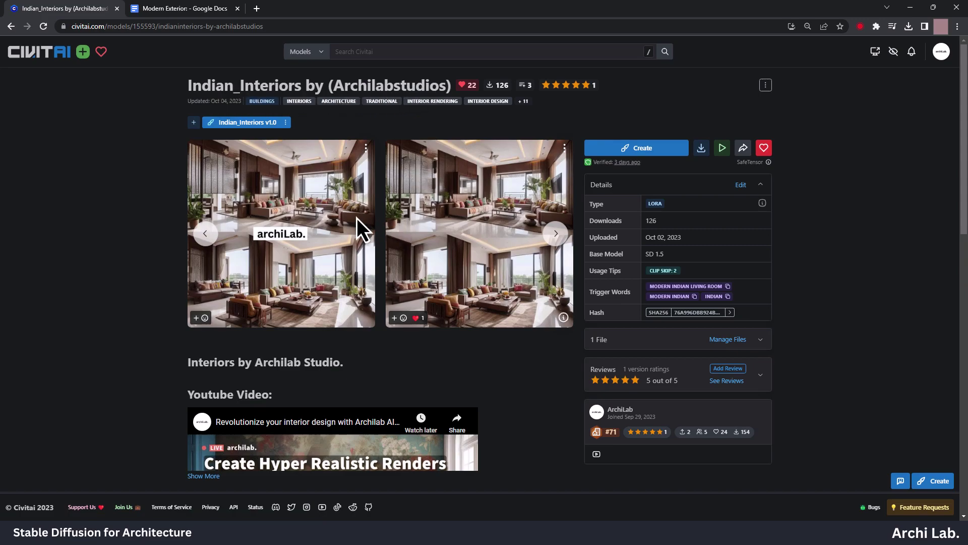
pyautogui.click(336, 215)
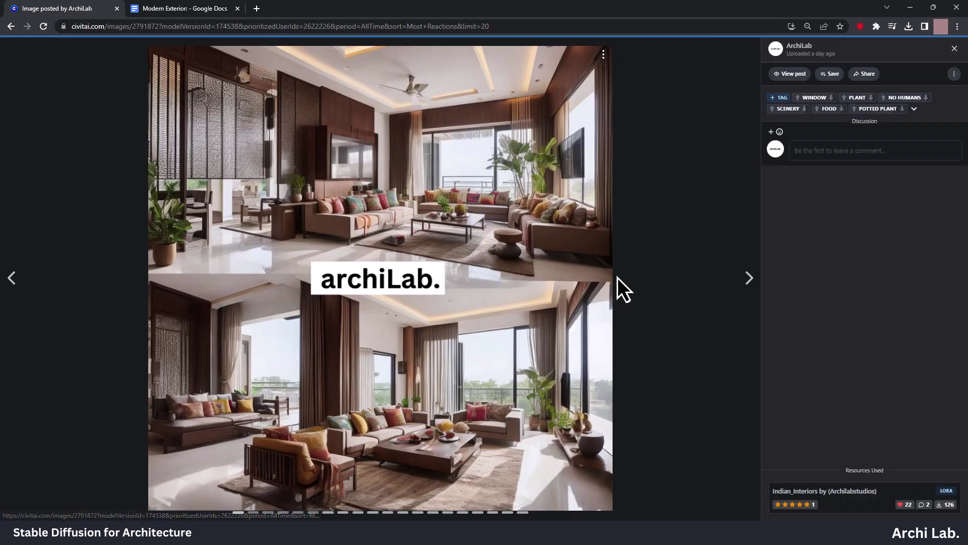
pyautogui.click(752, 281)
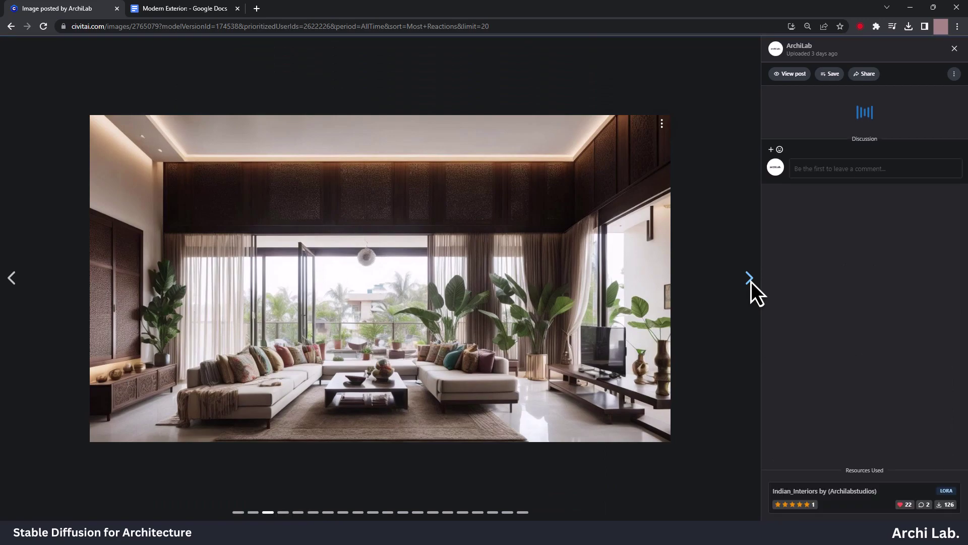
pyautogui.click(751, 282)
pyautogui.click(752, 282)
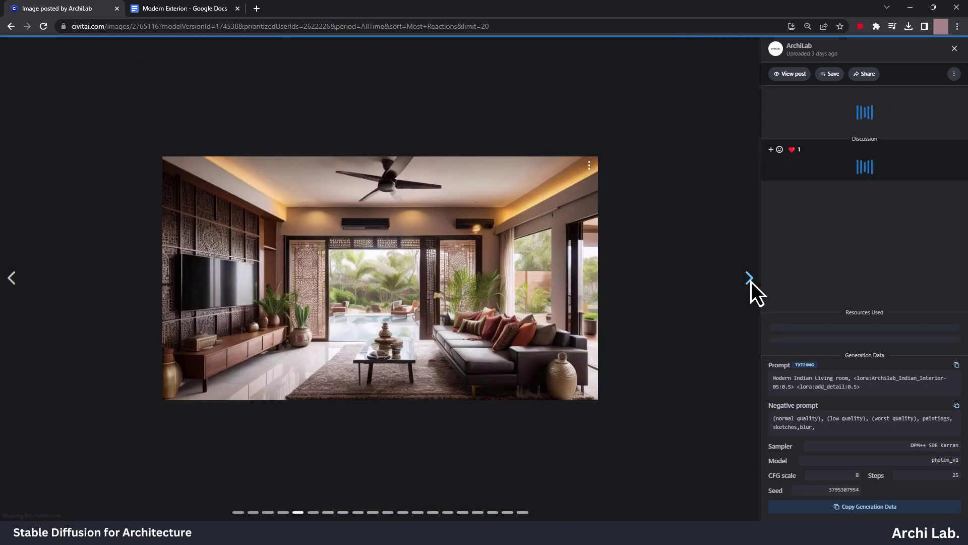
pyautogui.click(752, 282)
pyautogui.click(751, 282)
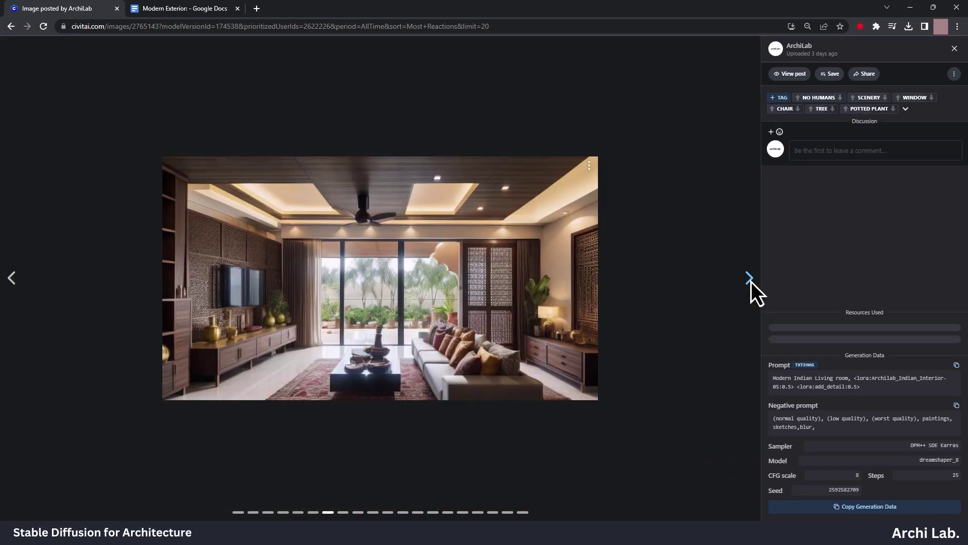
pyautogui.click(752, 281)
pyautogui.click(751, 282)
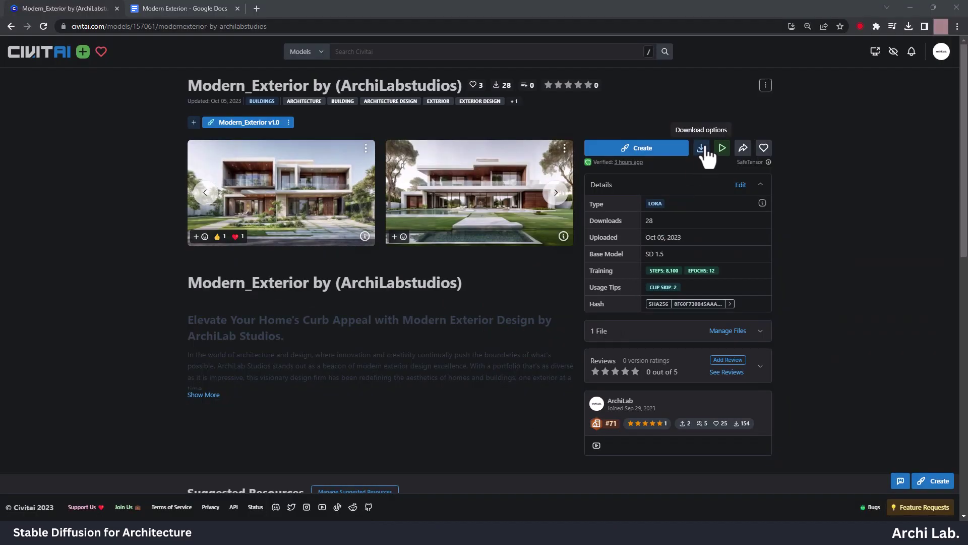
# Download the Modern_Exterior Model SafeTensor (18.12 MB) file as Modern_Exteriors into models/Lora.
pyautogui.click(702, 151)
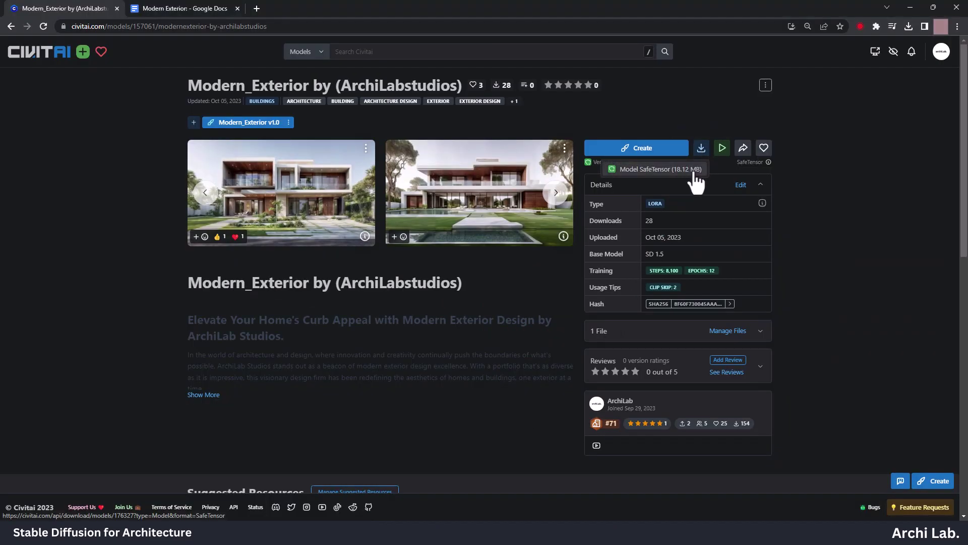
pyautogui.click(696, 170)
pyautogui.click(221, 124)
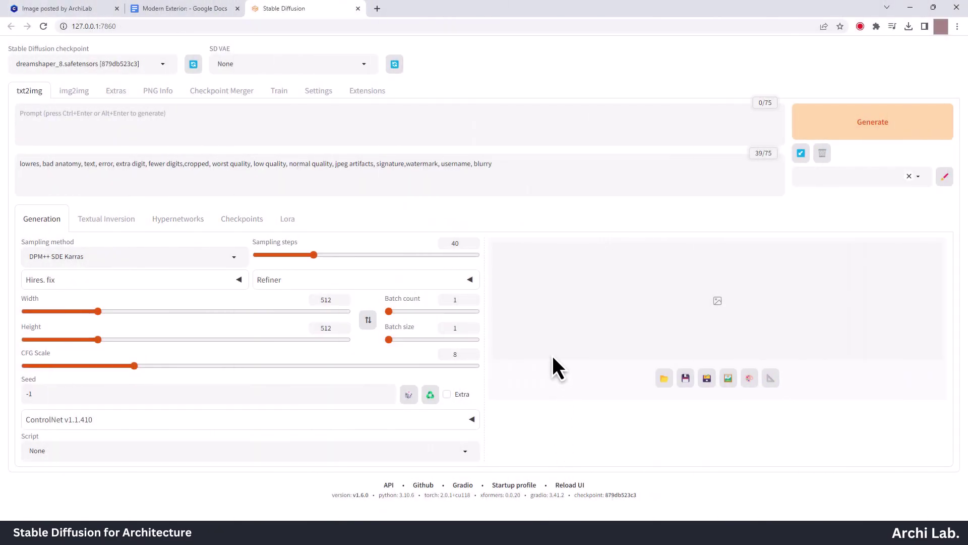
# Write the positive prompt 'Modern exterior design,detail trees,' in txt2img.
pyautogui.moveTo(495, 167); pyautogui.dragTo(28, 179)
pyautogui.click(179, 185)
pyautogui.click(273, 131)
pyautogui.write('Modern exter')
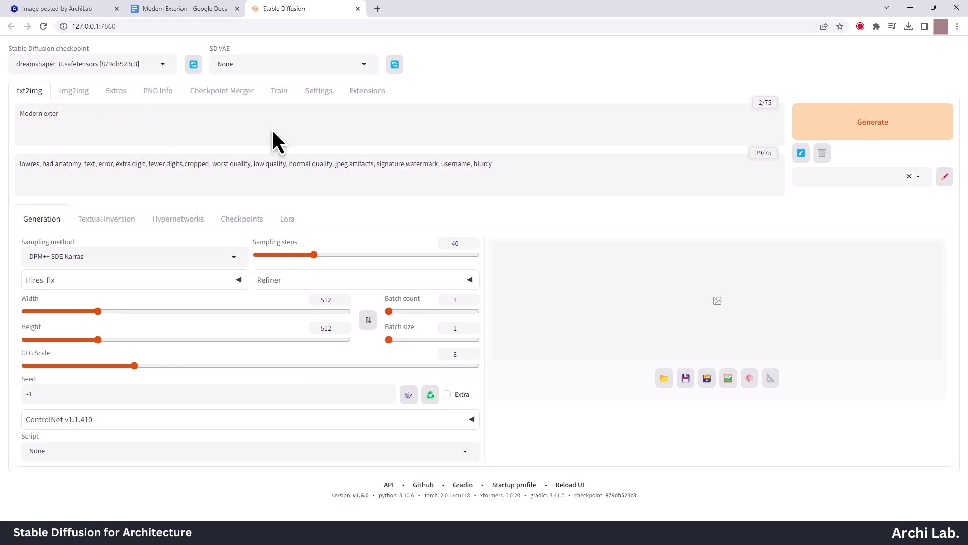
pyautogui.write('ior design,detail trees,')
# Add the Modern_Exteriors and add_detail LoRAs to the prompt and clear Modern_Exteriors' weight of 1.
pyautogui.click(288, 219)
pyautogui.click(384, 391)
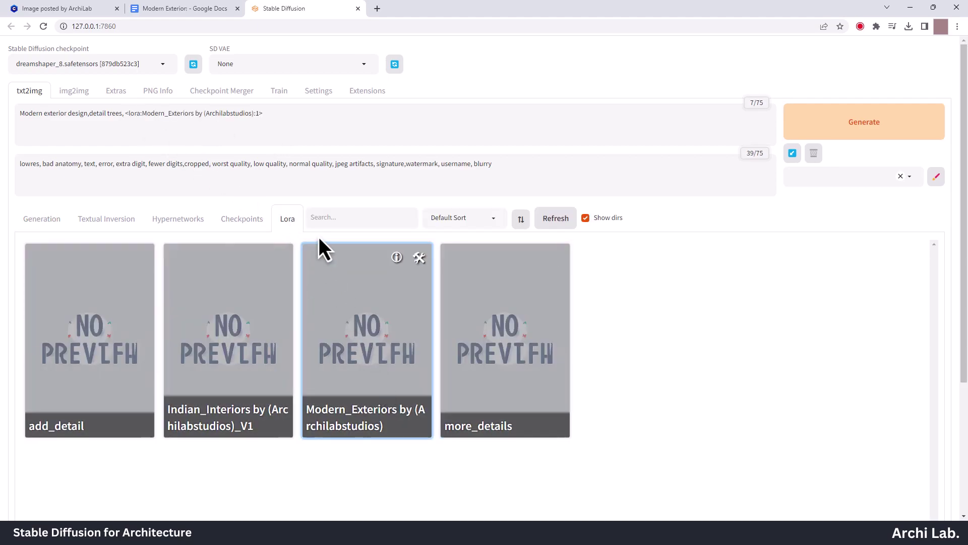
pyautogui.click(85, 368)
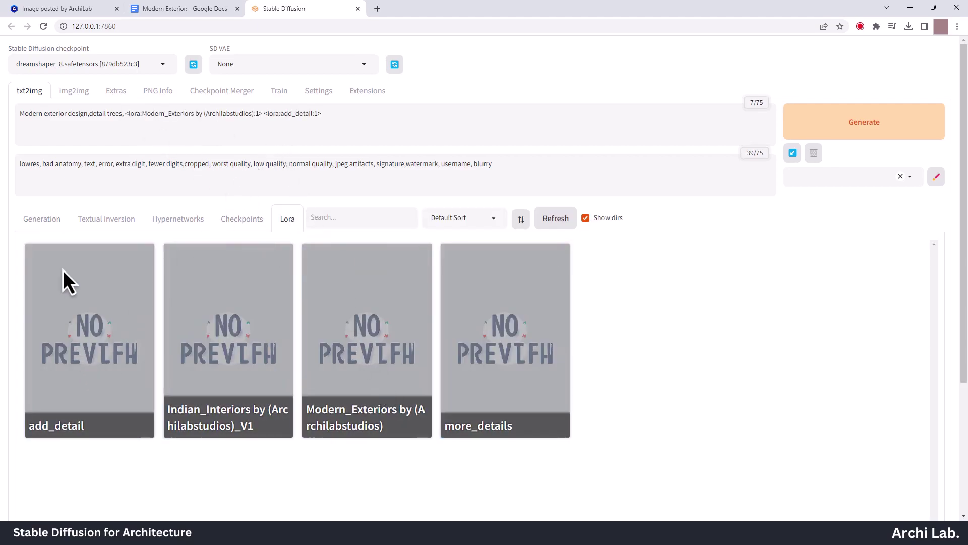
pyautogui.click(52, 222)
pyautogui.press('BackSpace')
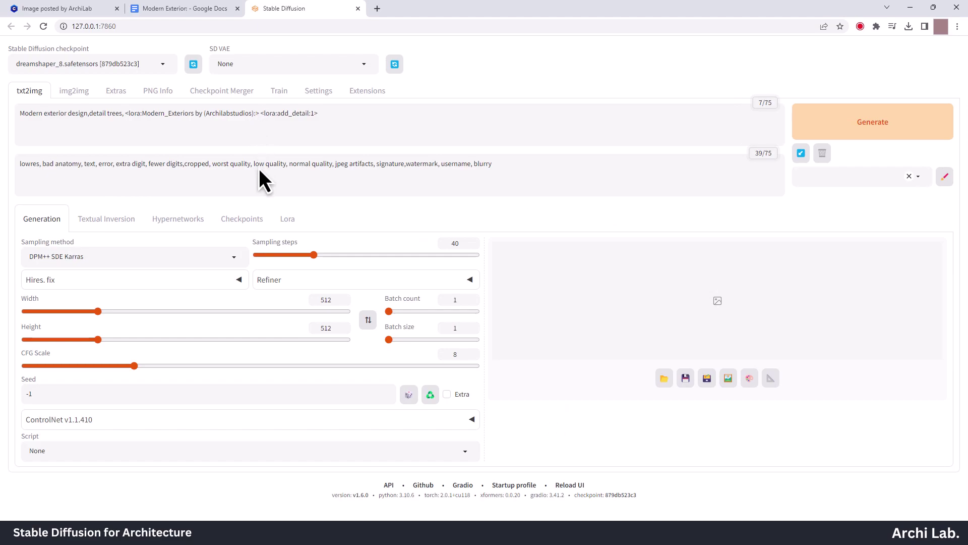
# Set both LoRA weights to 0.5, the size to 960×540, and generate the villa render.
pyautogui.write('0.5')
pyautogui.click(323, 122)
pyautogui.press('BackSpace')
pyautogui.write('0.5')
pyautogui.write('960')
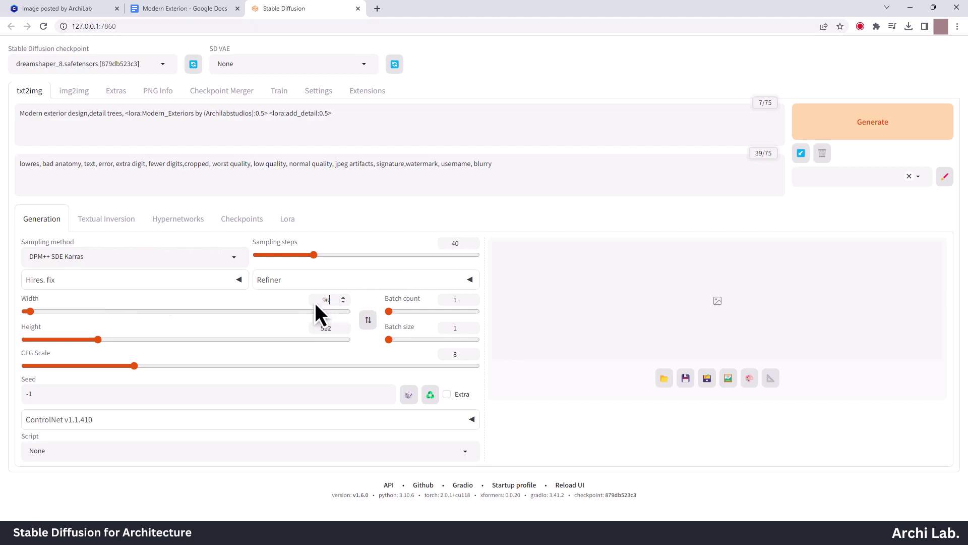
pyautogui.write('540')
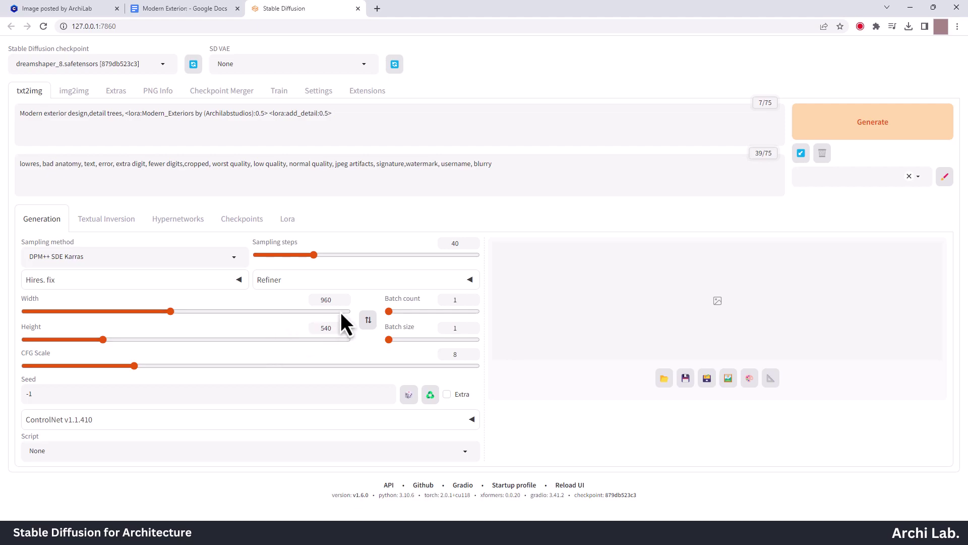
pyautogui.click(863, 122)
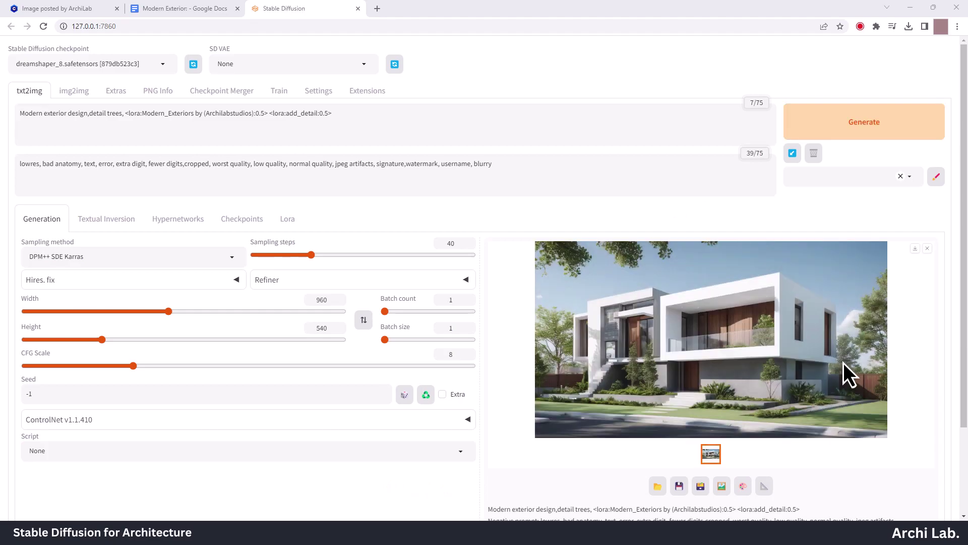
pyautogui.click(767, 354)
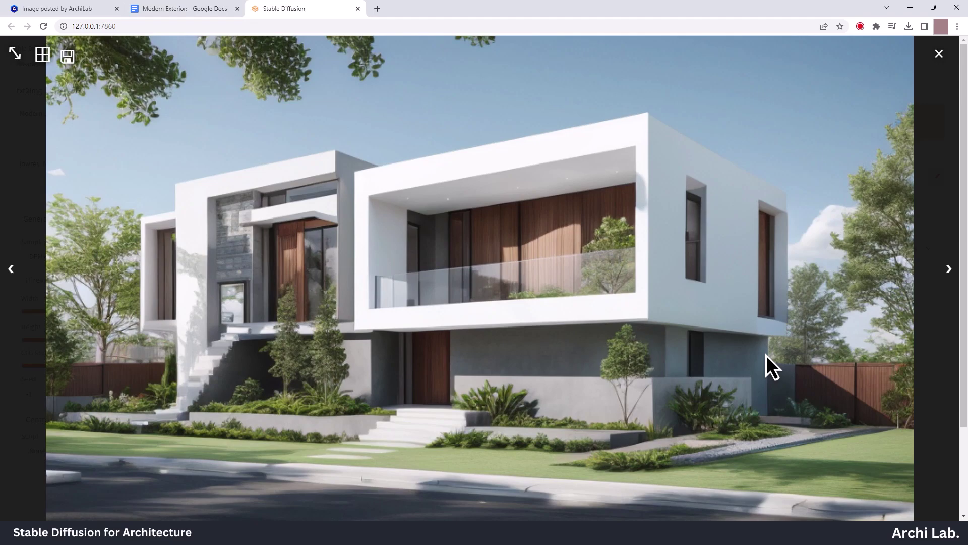
pyautogui.click(938, 54)
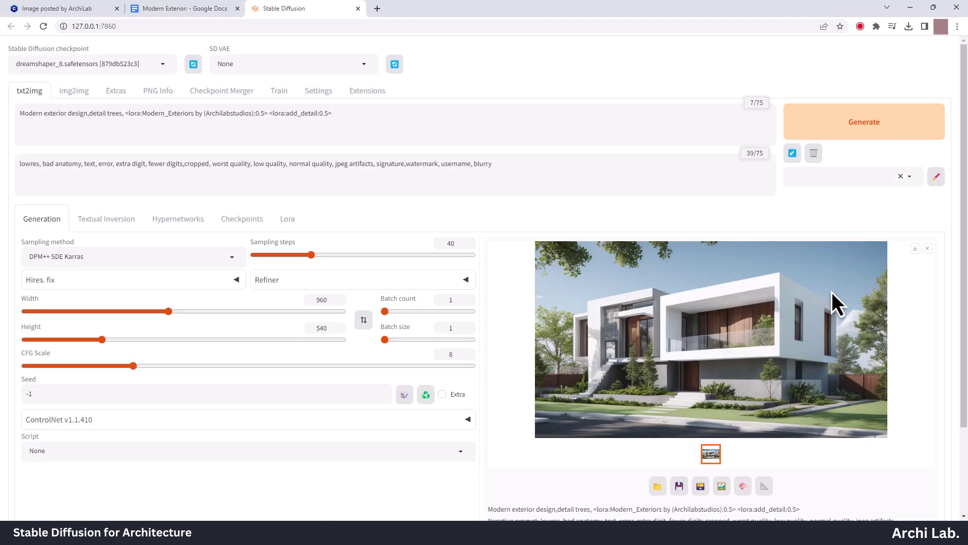
# Switch the checkpoint to reliberate_v20.safetensors, generate a new villa render, and preview it full-screen.
pyautogui.click(167, 69)
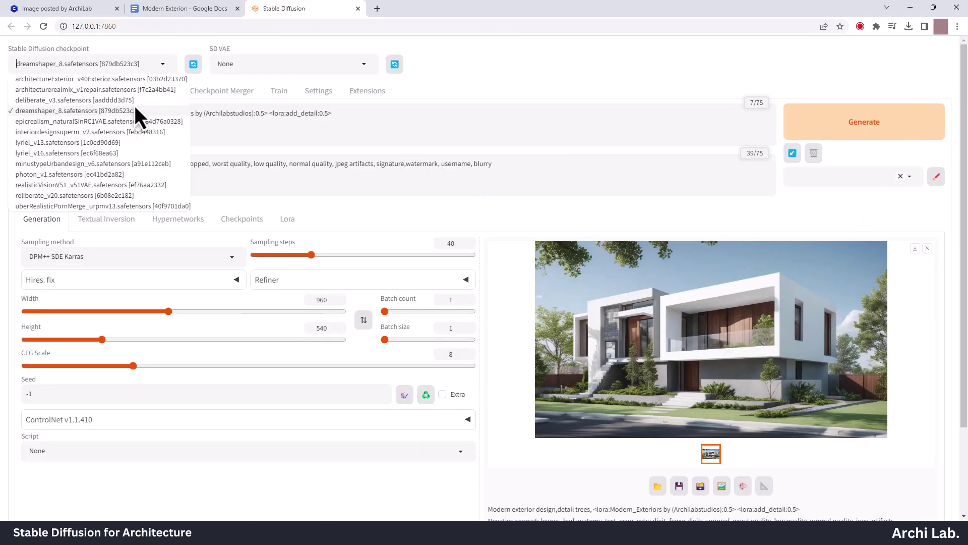
pyautogui.click(52, 196)
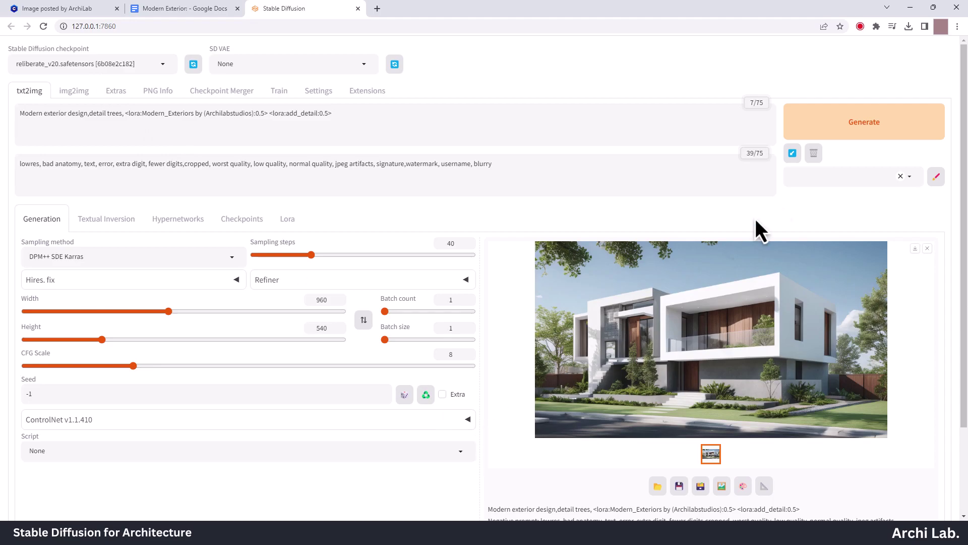
pyautogui.click(878, 125)
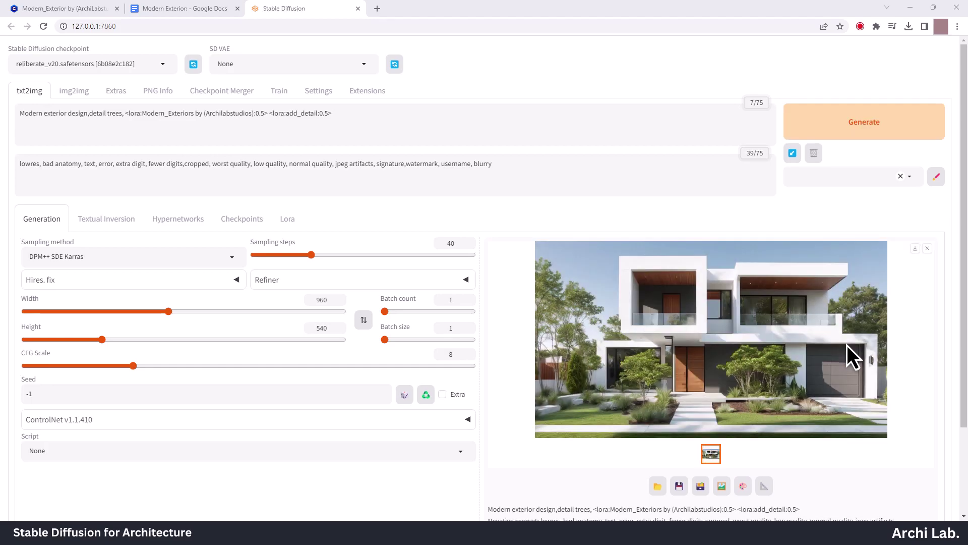
pyautogui.click(757, 351)
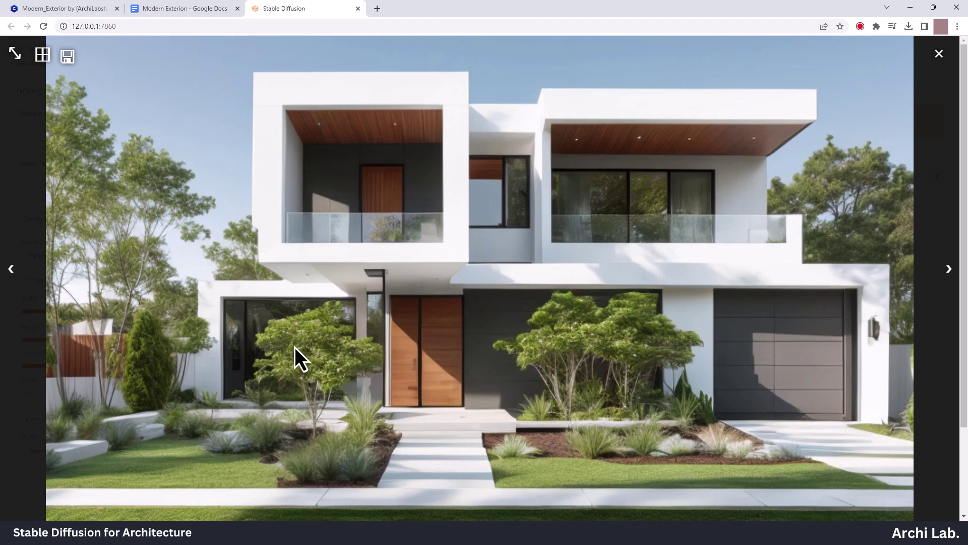
pyautogui.click(939, 53)
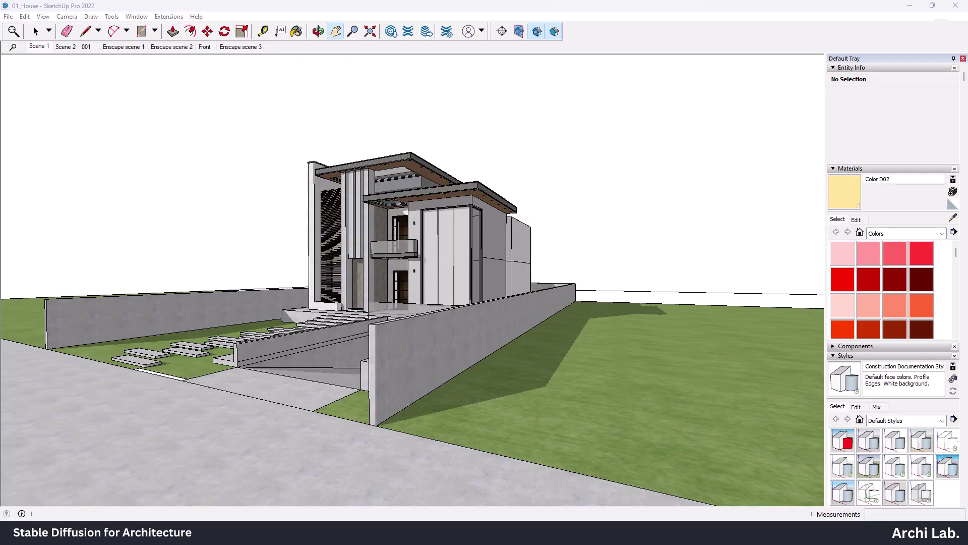
# Orbit, zoom and pan to a front view of the house, then apply Two-Point Perspective.
pyautogui.moveTo(282, 354); pyautogui.dragTo(450, 306)
pyautogui.scroll(8, 450, 306)
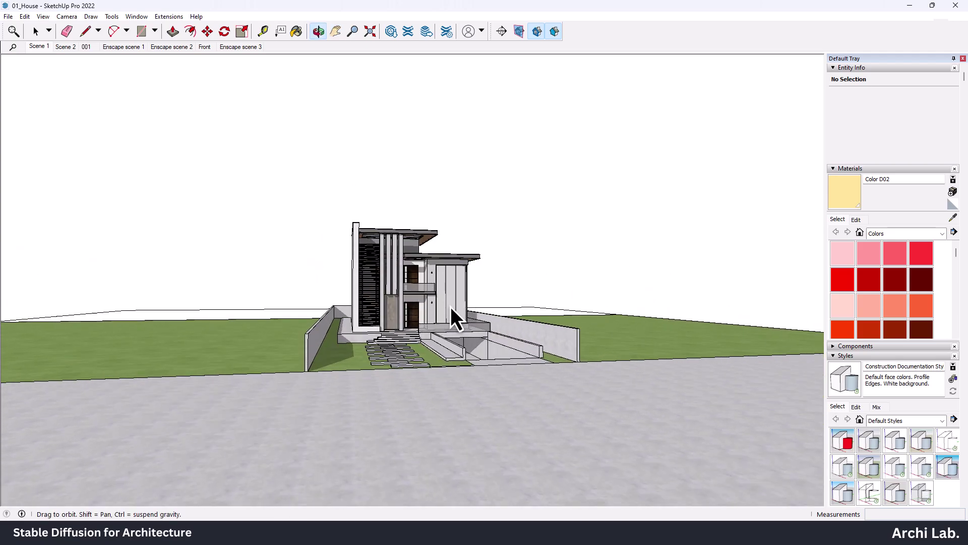
pyautogui.press('h')
pyautogui.moveTo(352, 287); pyautogui.dragTo(375, 324)
pyautogui.click(68, 17)
pyautogui.click(126, 88)
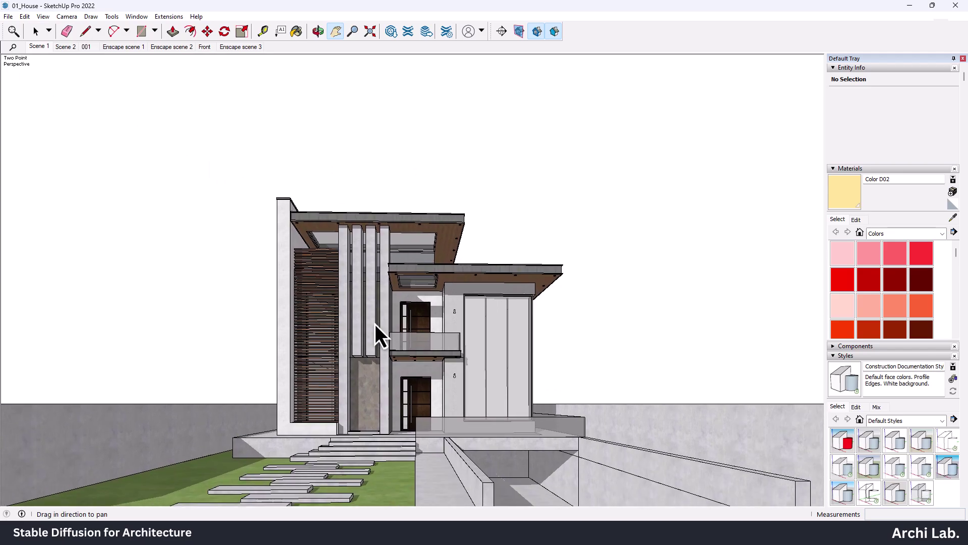
# Apply the HiddenLine style to the house and turn shadows off.
pyautogui.click(942, 440)
pyautogui.scroll(-4, 847, 387)
pyautogui.scroll(1, 847, 386)
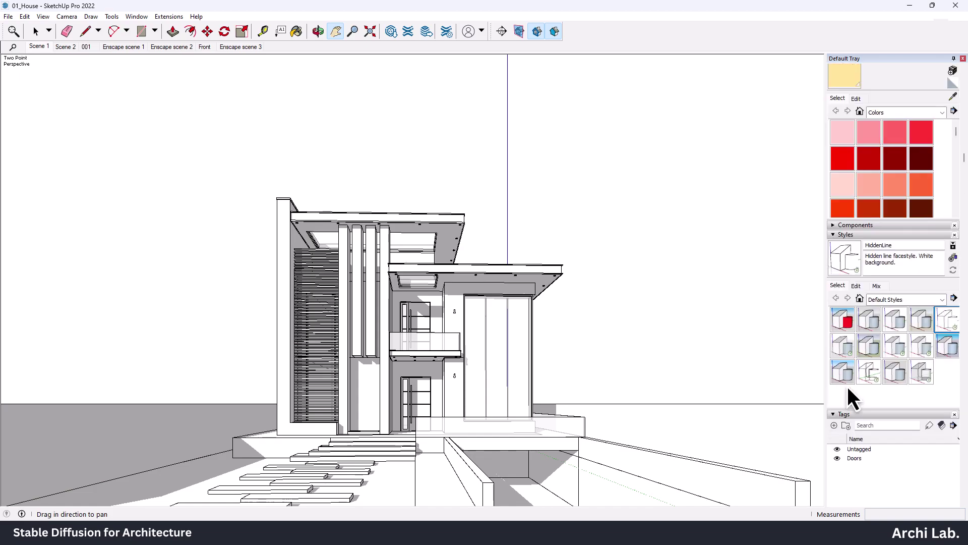
pyautogui.scroll(-3, 848, 387)
pyautogui.click(833, 351)
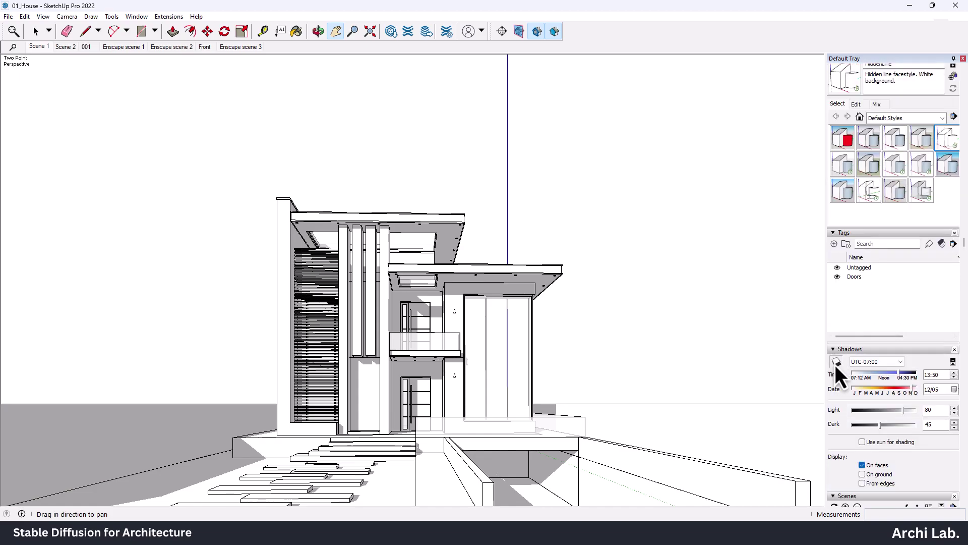
pyautogui.click(836, 363)
# Hide the axes, turn shadows back on, and snip the viewport as a screenshot.
pyautogui.click(48, 17)
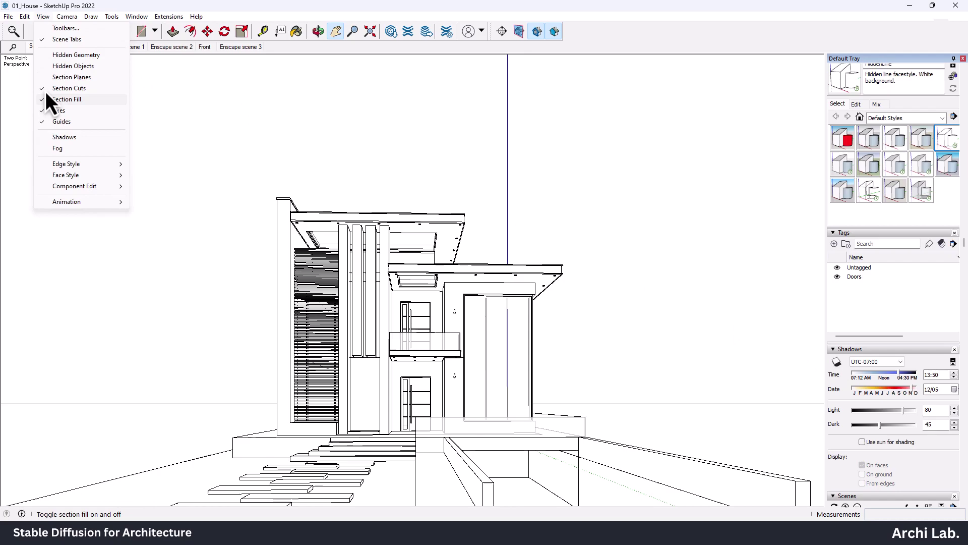
pyautogui.click(44, 102)
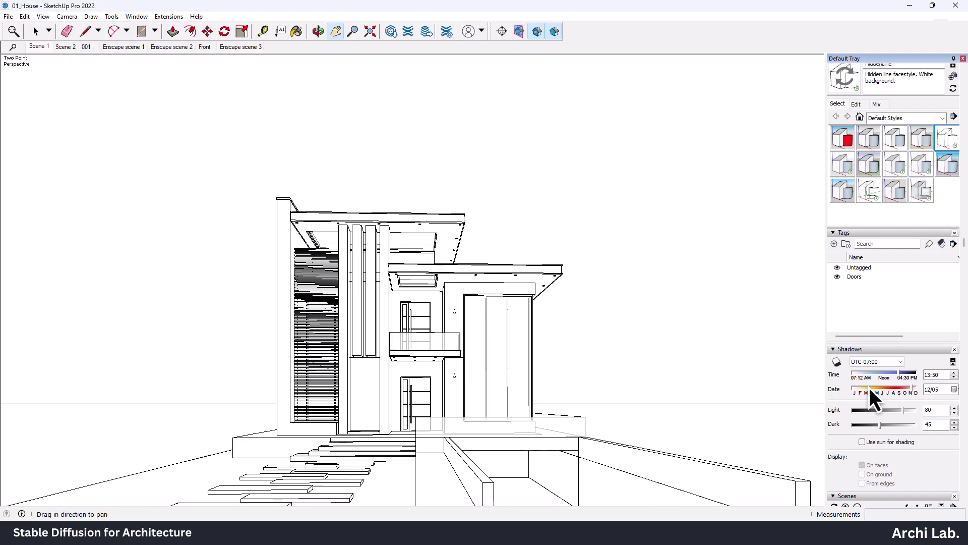
pyautogui.click(838, 363)
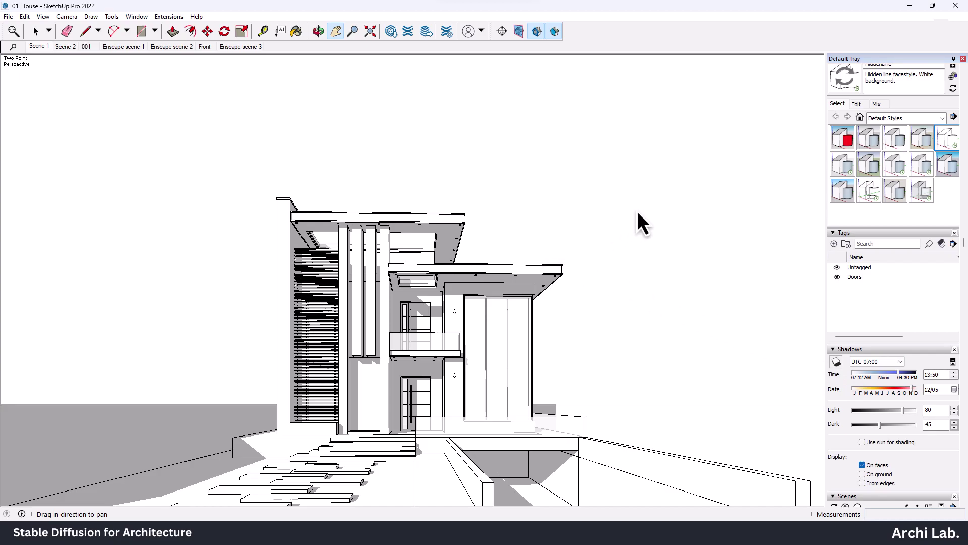
pyautogui.press('super+shift+s')
pyautogui.moveTo(83, 86); pyautogui.dragTo(787, 515)
# Return to the Stable Diffusion WebUI and expand the ControlNet panel.
pyautogui.moveTo(601, 532)
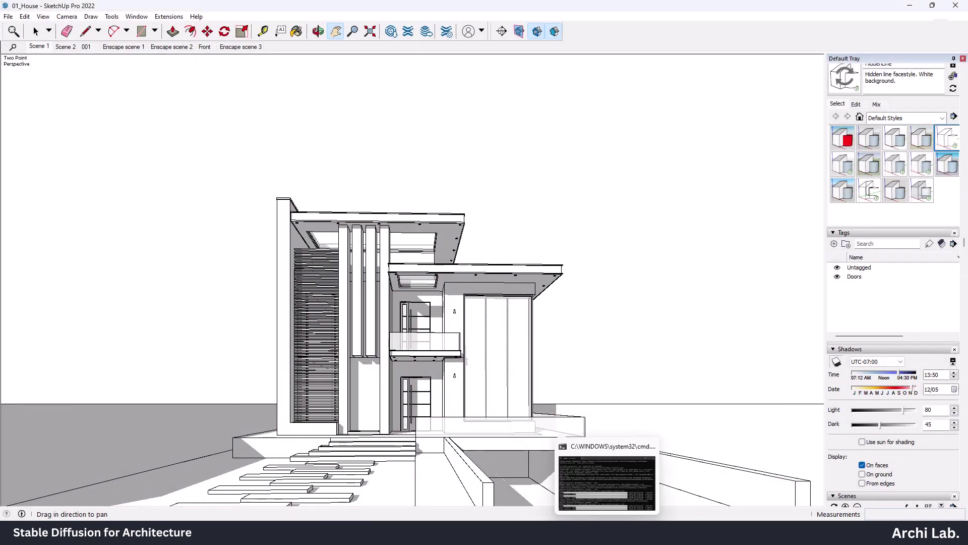
pyautogui.moveTo(520, 532)
pyautogui.click(484, 496)
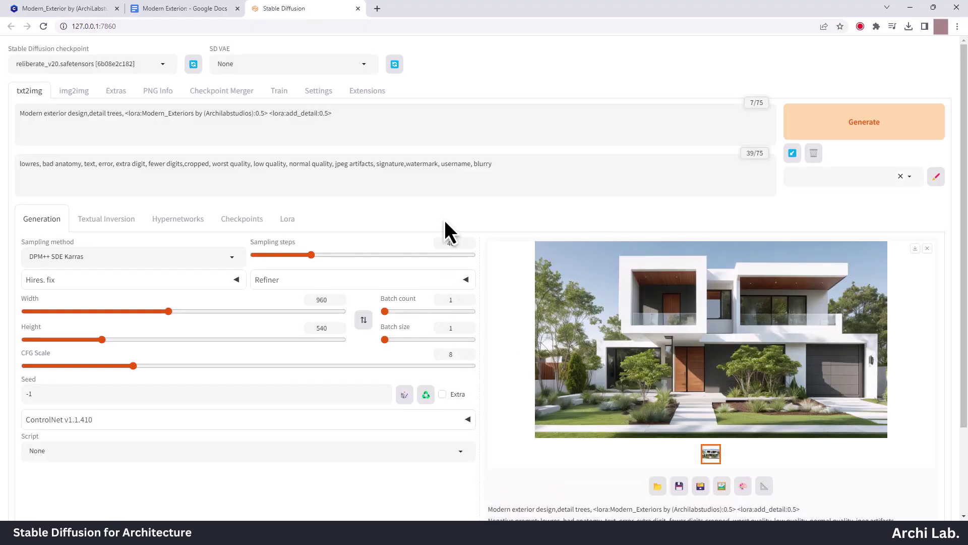
pyautogui.scroll(-2, 444, 220)
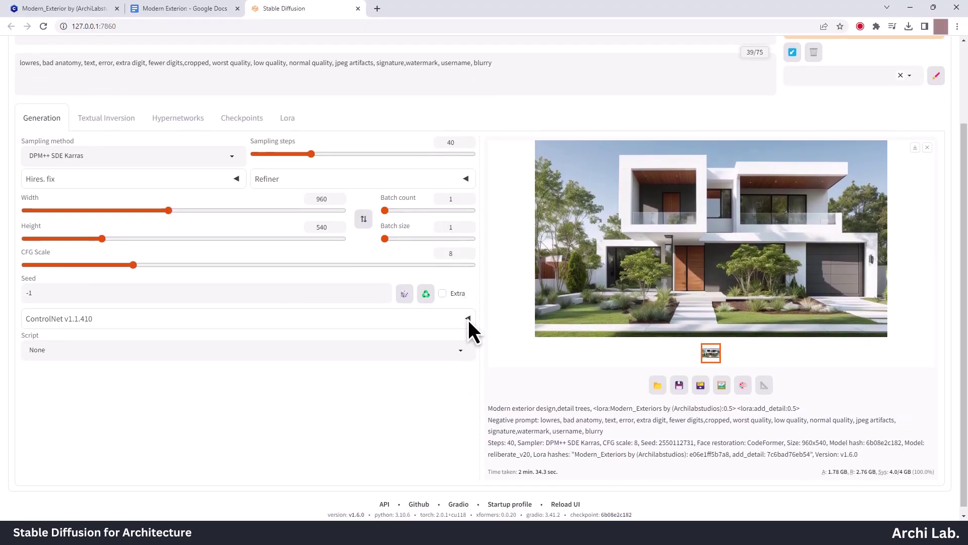
pyautogui.click(469, 318)
pyautogui.scroll(-3, 303, 298)
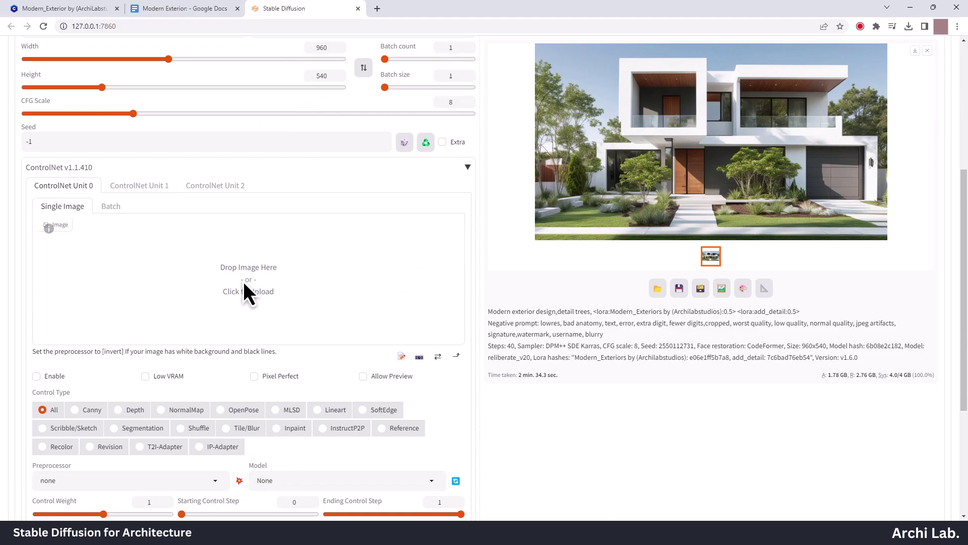
pyautogui.click(243, 281)
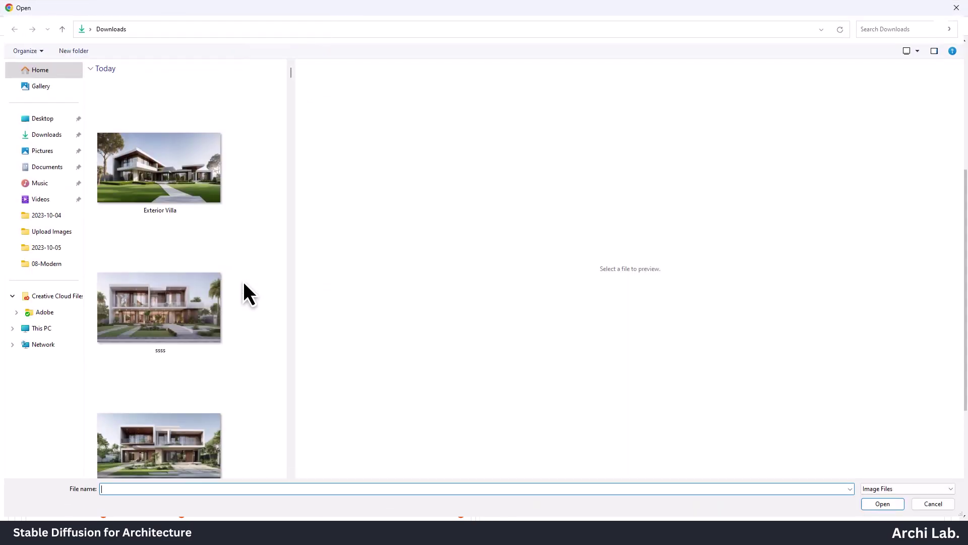
pyautogui.click(43, 155)
pyautogui.doubleClick(178, 104)
pyautogui.scroll(-5, 183, 219)
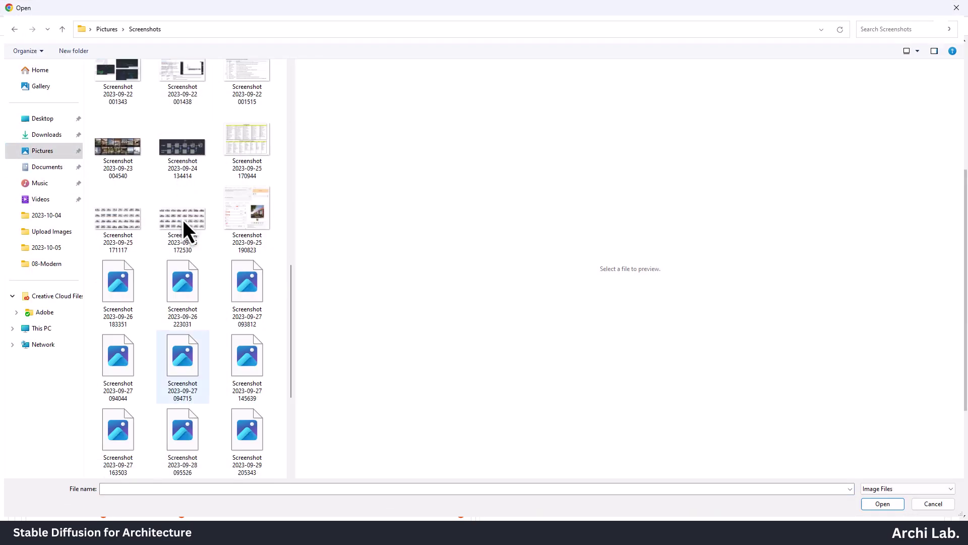
pyautogui.scroll(-4, 182, 219)
pyautogui.click(194, 448)
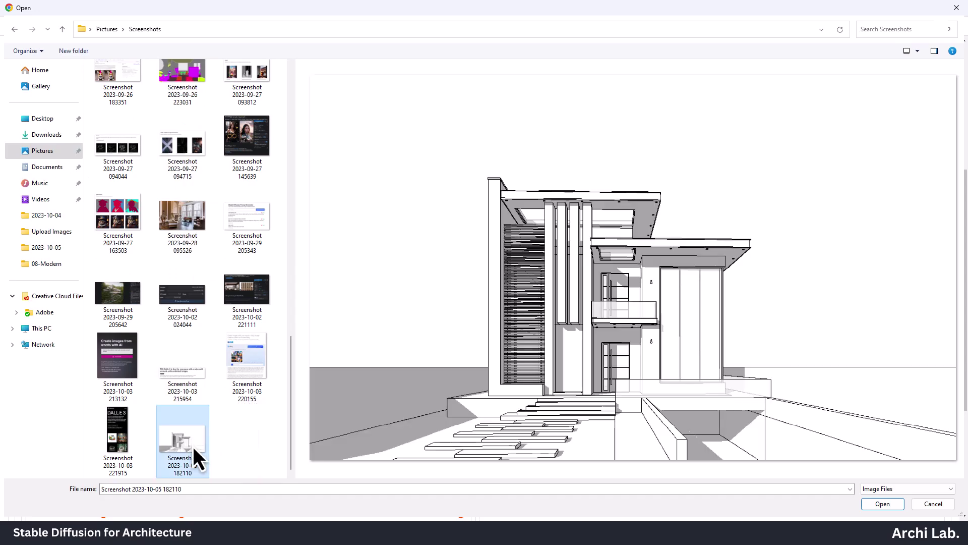
pyautogui.click(863, 505)
# Set the control type to Canny with control_v11p_sd15_canny and preview the edge map.
pyautogui.scroll(4, 260, 301)
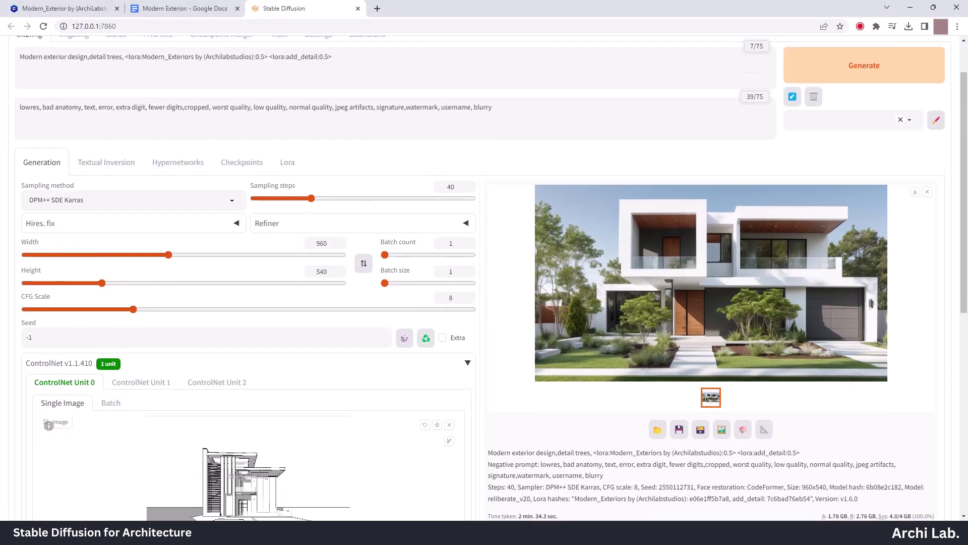
pyautogui.scroll(-6, 260, 301)
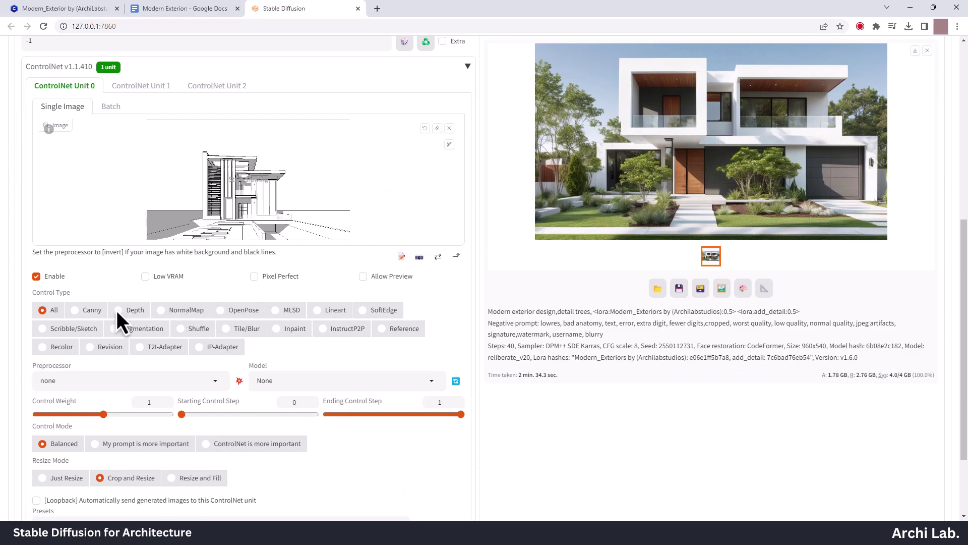
pyautogui.click(76, 312)
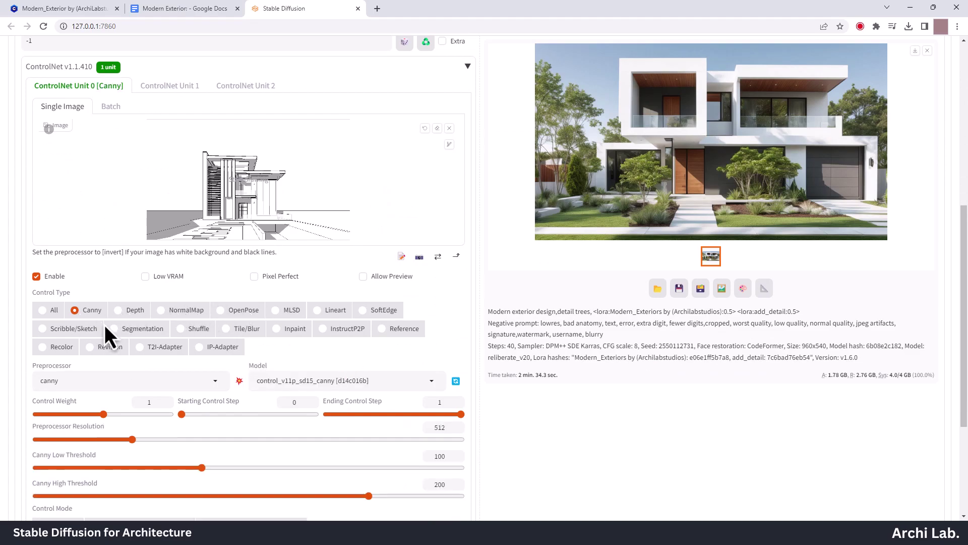
pyautogui.click(240, 380)
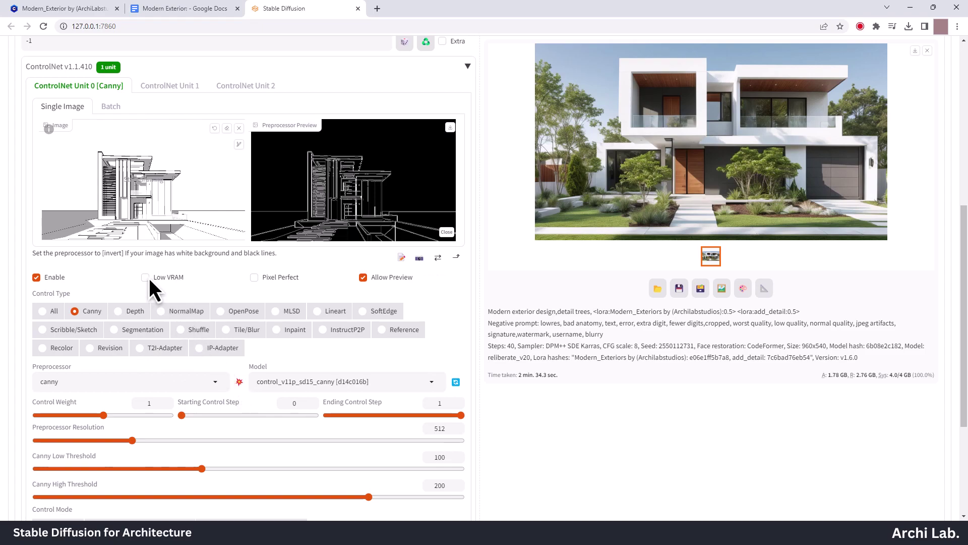
pyautogui.scroll(-4, 150, 278)
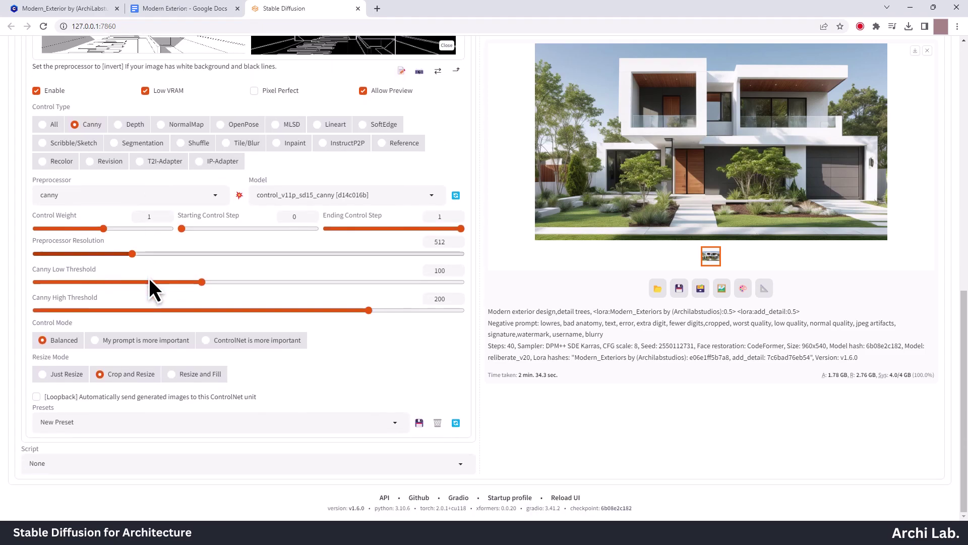
pyautogui.scroll(2, 150, 277)
pyautogui.scroll(8, 149, 278)
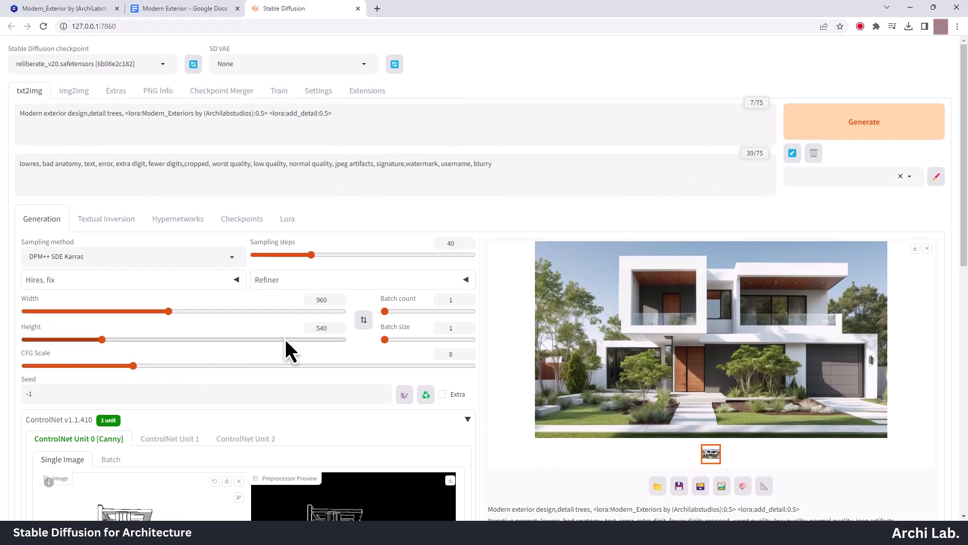
pyautogui.scroll(-1, 285, 340)
pyautogui.scroll(1, 286, 339)
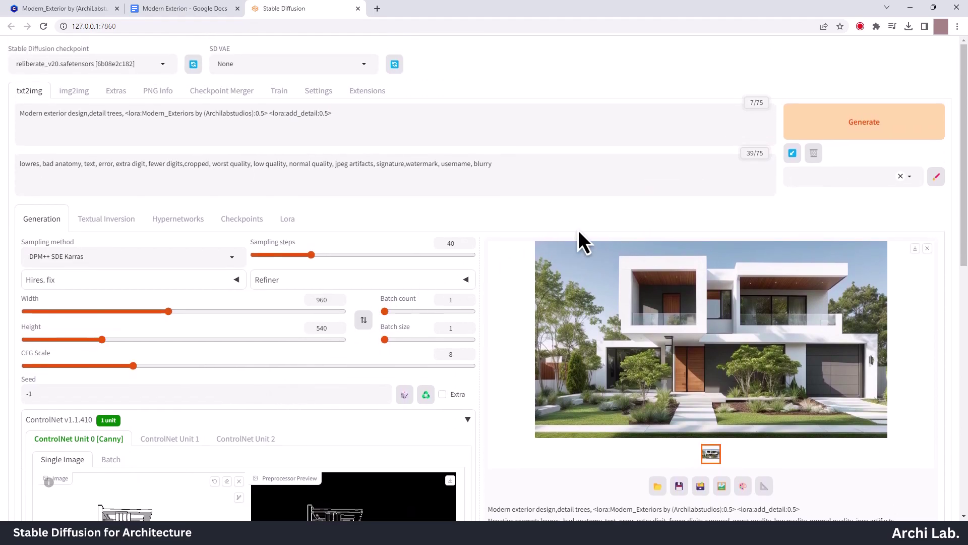
# Generate the Canny-guided stone-clad villa render and inspect it full-screen.
pyautogui.click(857, 126)
pyautogui.scroll(-2, 781, 317)
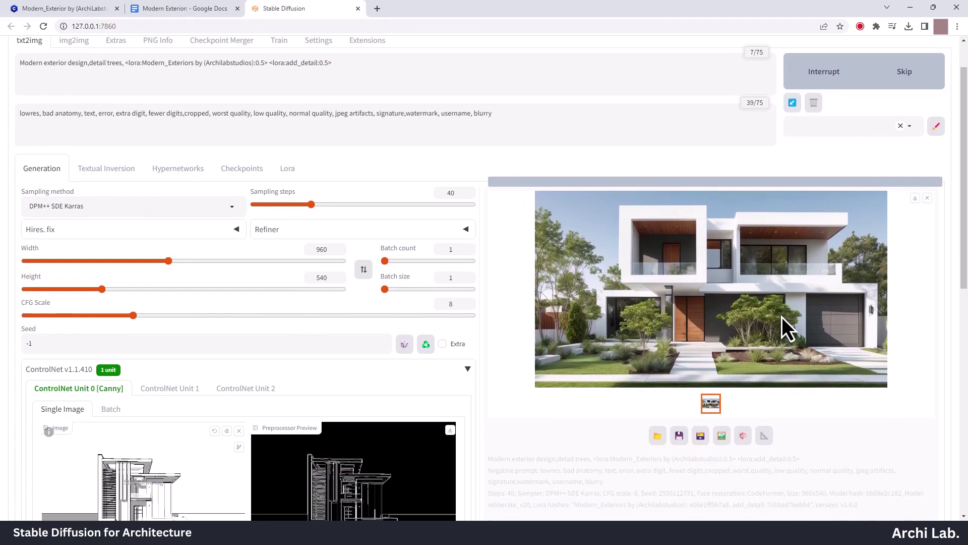
pyautogui.moveTo(965, 249); pyautogui.dragTo(964, 252)
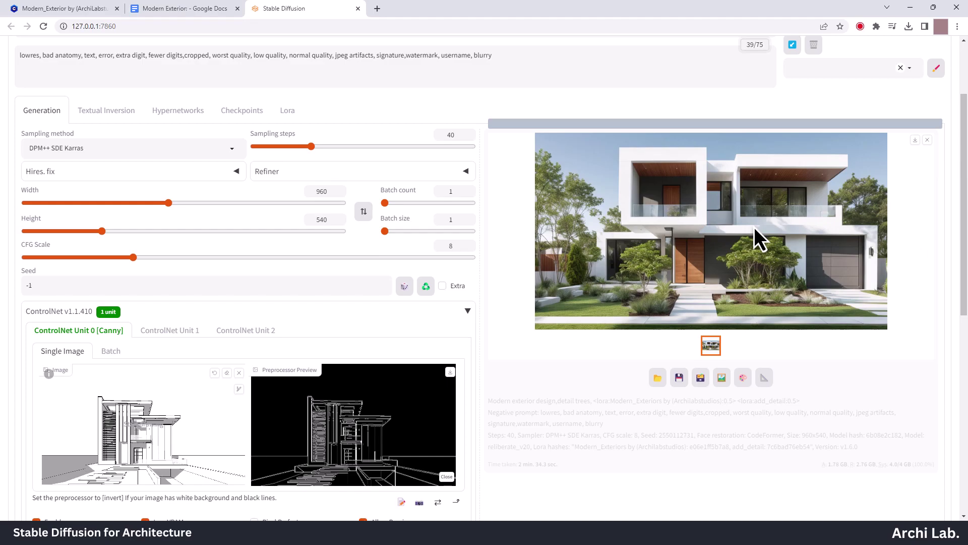
pyautogui.scroll(5, 759, 151)
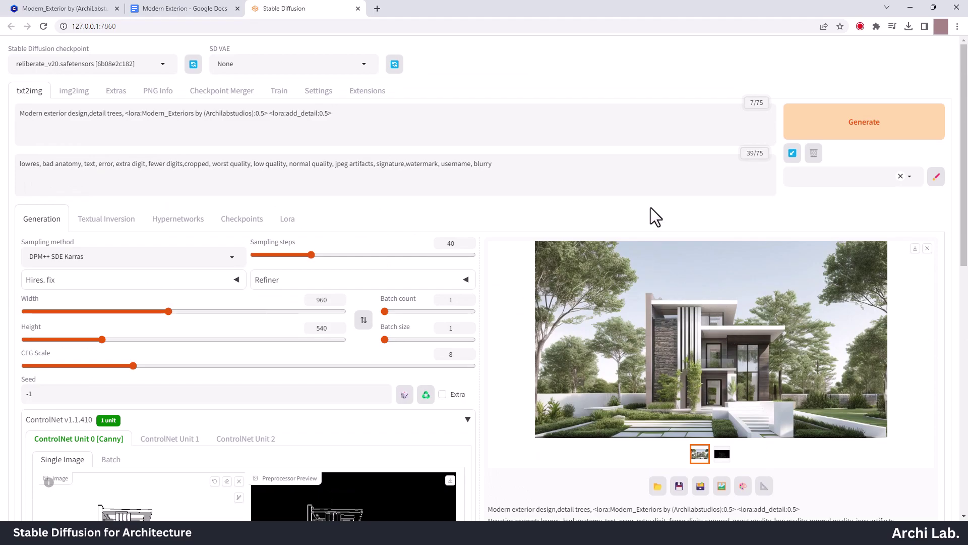
pyautogui.click(752, 359)
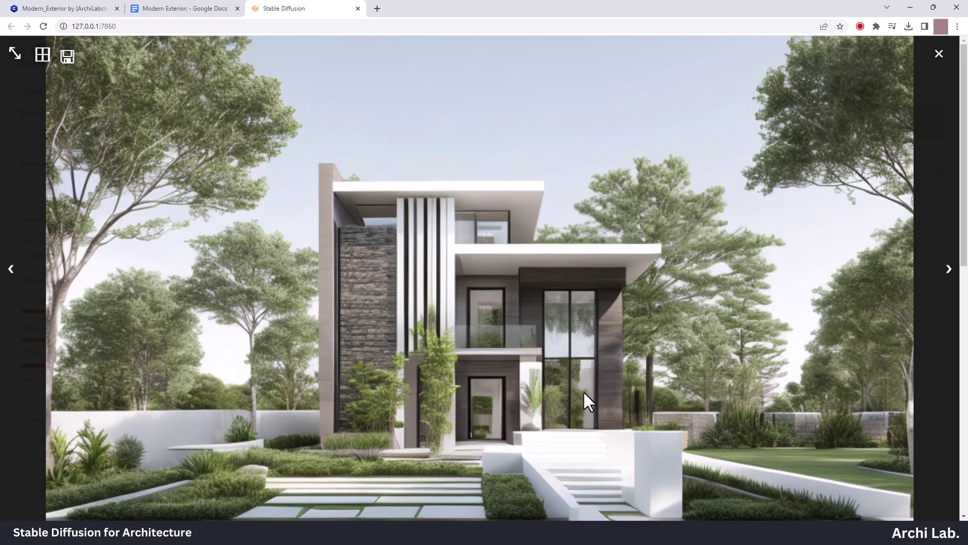
pyautogui.click(938, 55)
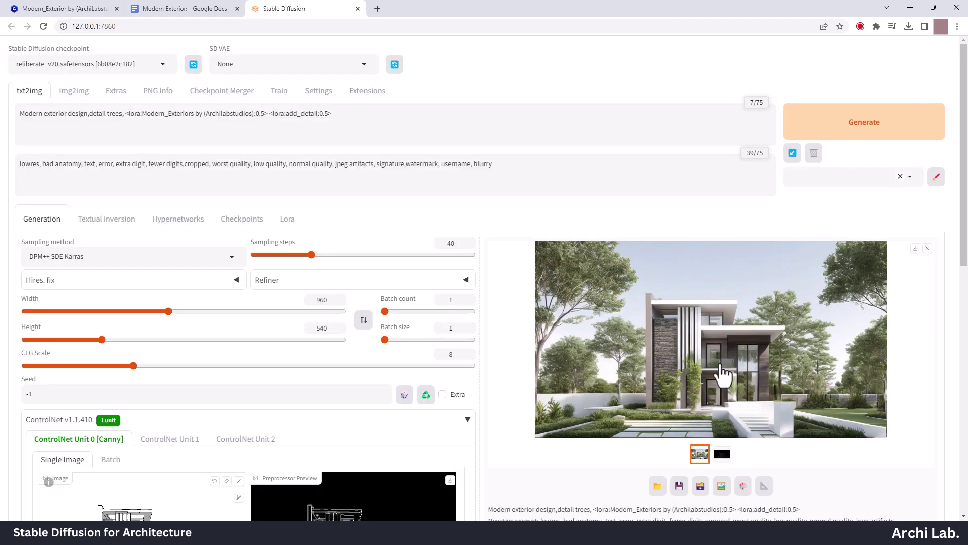
pyautogui.scroll(-2, 720, 372)
pyautogui.scroll(-2, 721, 372)
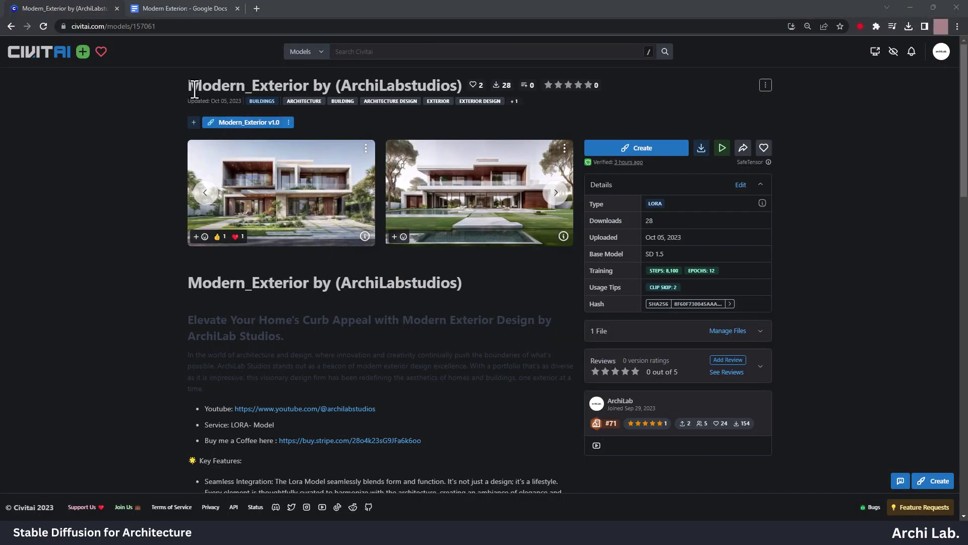
# Open a Modern_Exterior sample villa image showing Realistic Vision V5.1, DPM++ 2M Karras, CFG 8, 40 steps.
pyautogui.moveTo(195, 89); pyautogui.dragTo(464, 93)
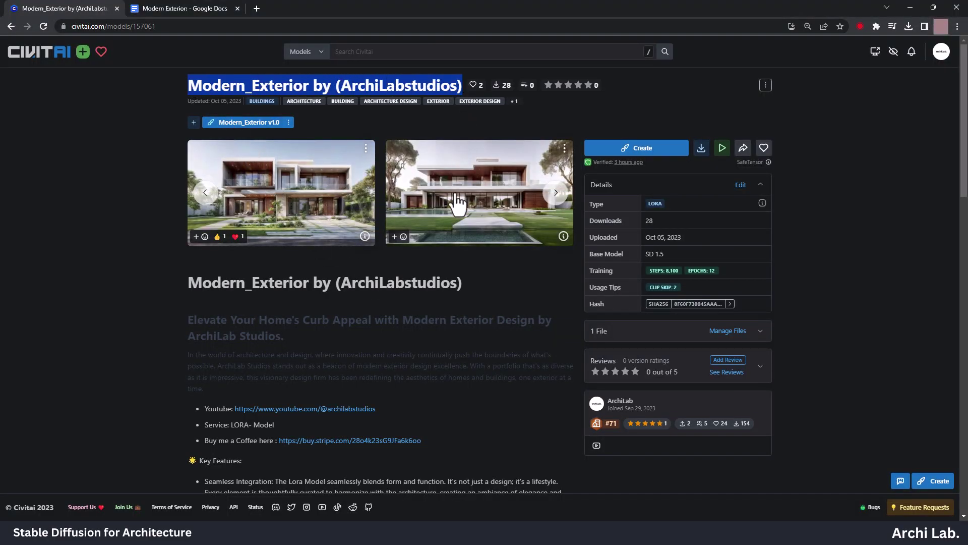
pyautogui.click(314, 207)
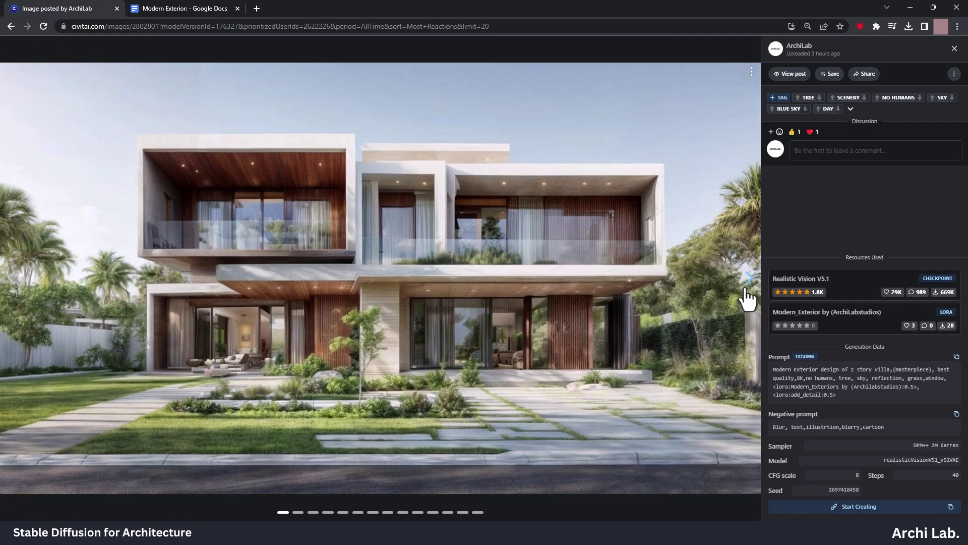